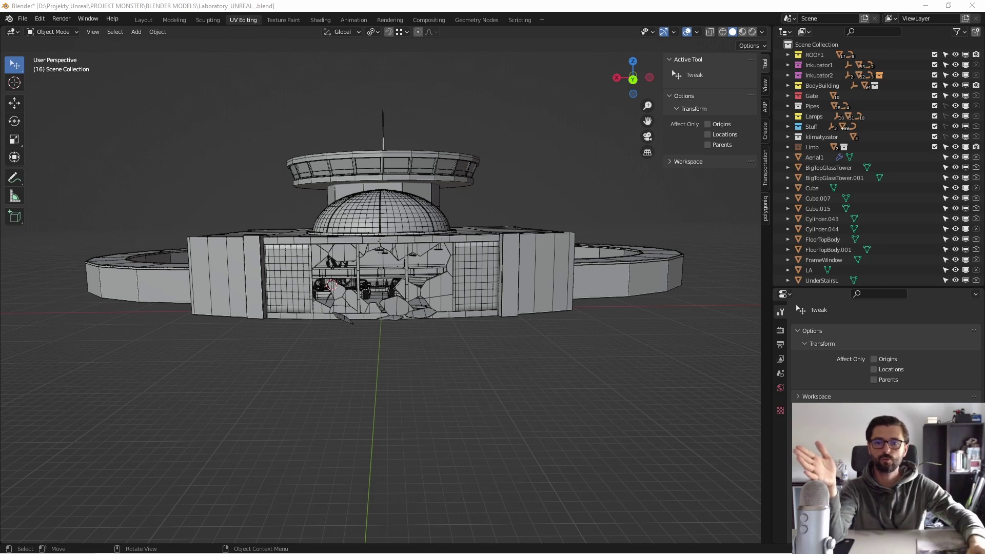
mouse_move(414, 318)
middle_mouse_down()
mouse_move(388, 318)
mouse_move(430, 305)
middle_mouse_up()
scroll(428, 305, "up", 4)
scroll(373, 313, "up", 3)
scroll(390, 314, "up", 4)
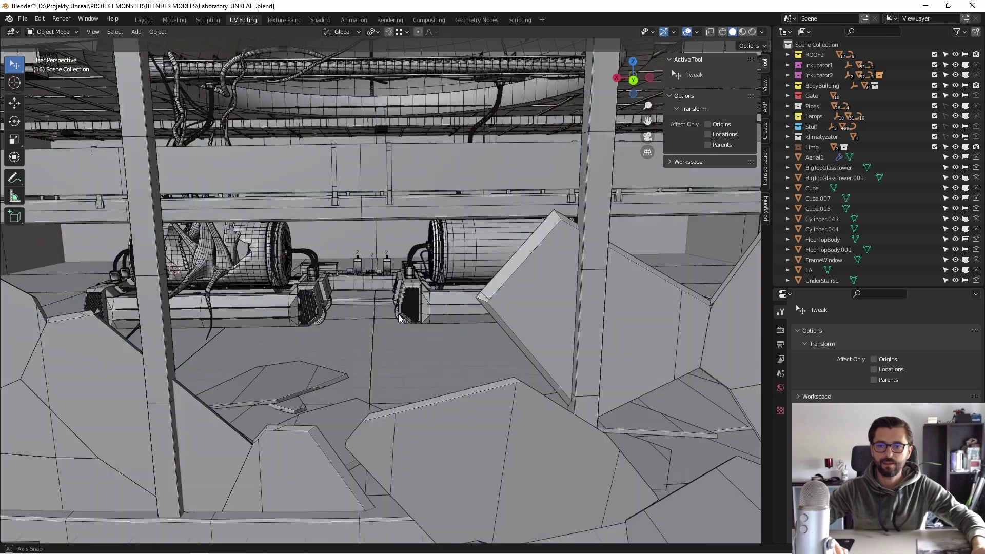
scroll(402, 315, "up", 2)
scroll(402, 315, "down", 10)
scroll(380, 325, "down", 2)
mouse_move(291, 347)
middle_mouse_down()
mouse_move(442, 267)
mouse_move(348, 287)
mouse_move(408, 278)
mouse_move(390, 308)
mouse_move(401, 336)
middle_mouse_up()
scroll(343, 286, "up", 4)
scroll(417, 282, "up", 4)
scroll(417, 286, "down", 4)
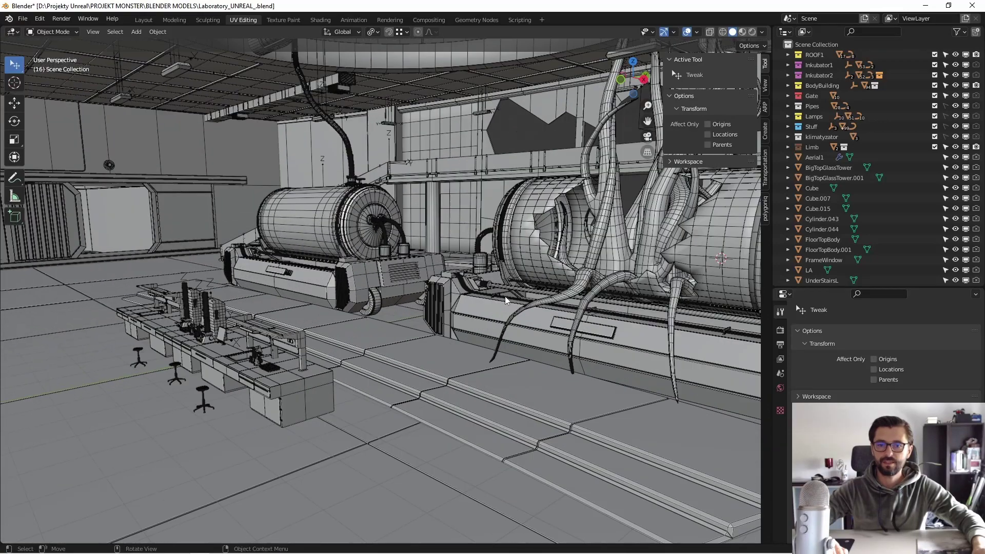
scroll(401, 336, "up", 3)
scroll(401, 336, "down", 3)
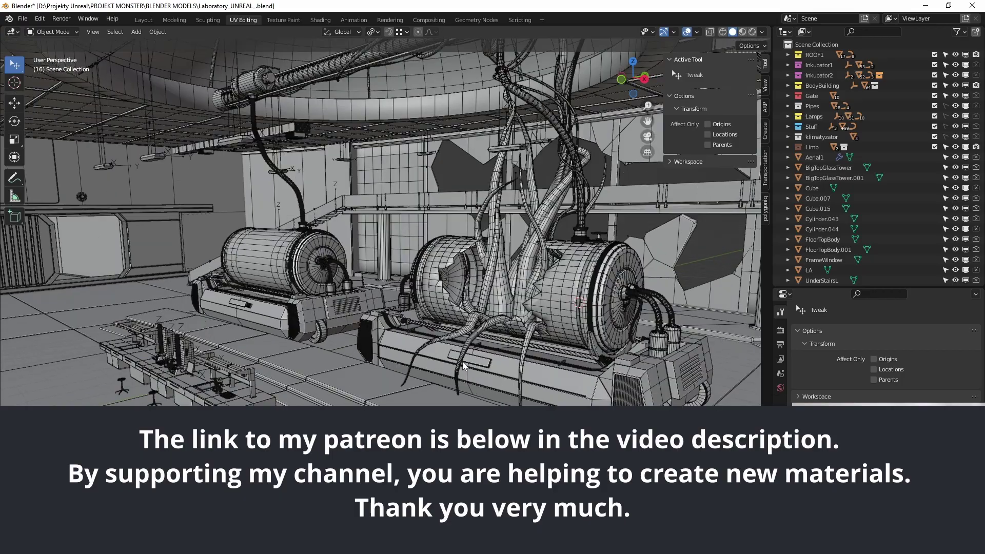
mouse_move(458, 363)
middle_mouse_down()
mouse_move(344, 368)
mouse_move(429, 363)
middle_mouse_up()
scroll(343, 368, "up", 2)
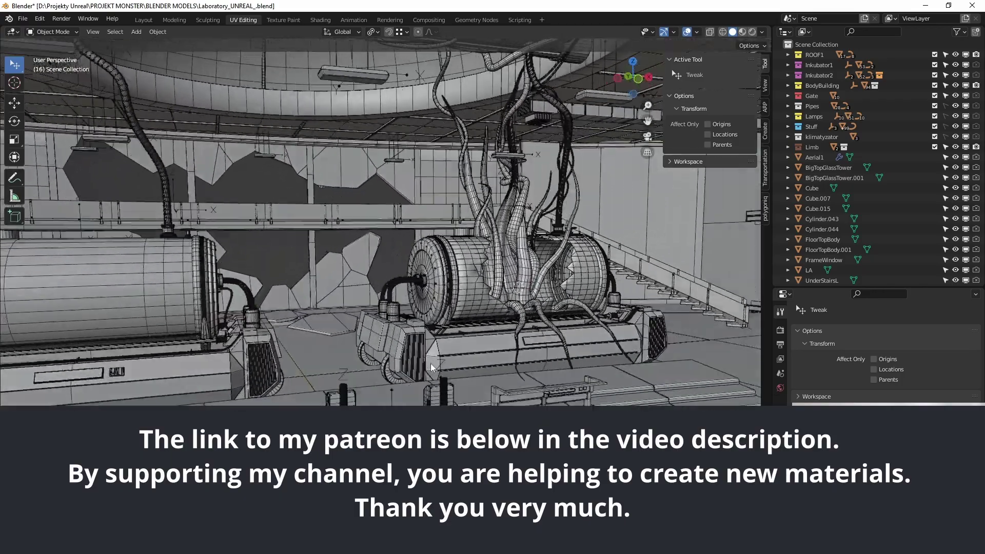
scroll(430, 363, "down", 2)
scroll(451, 389, "down", 2)
scroll(499, 347, "down", 3)
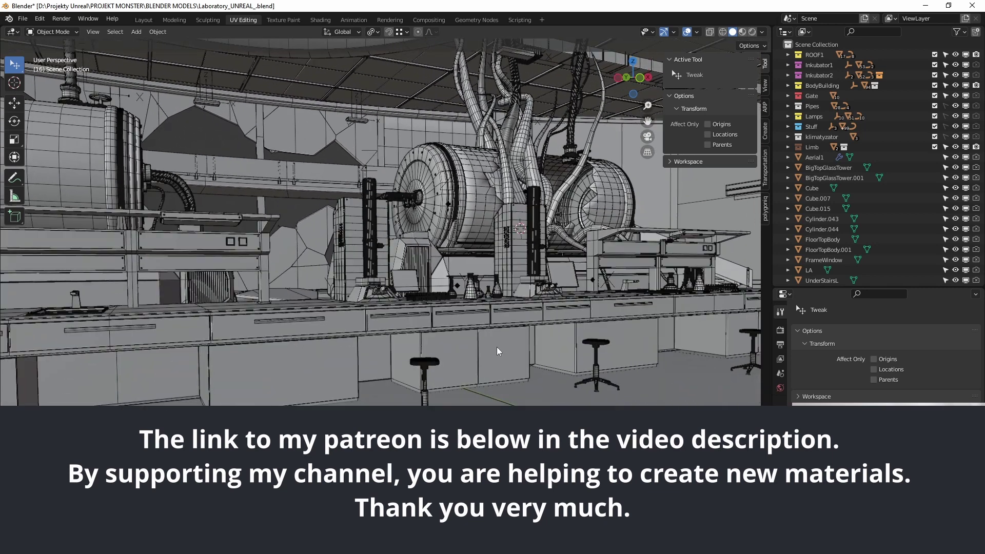
scroll(497, 347, "up", 3)
scroll(497, 328, "up", 3)
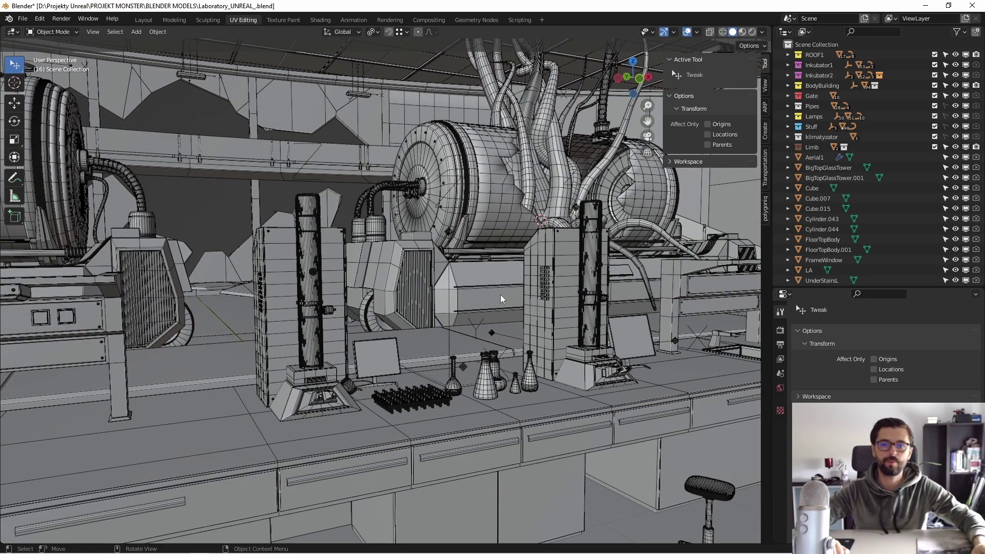
scroll(500, 295, "up", 3)
middle_click_drag(500, 294, 445, 286)
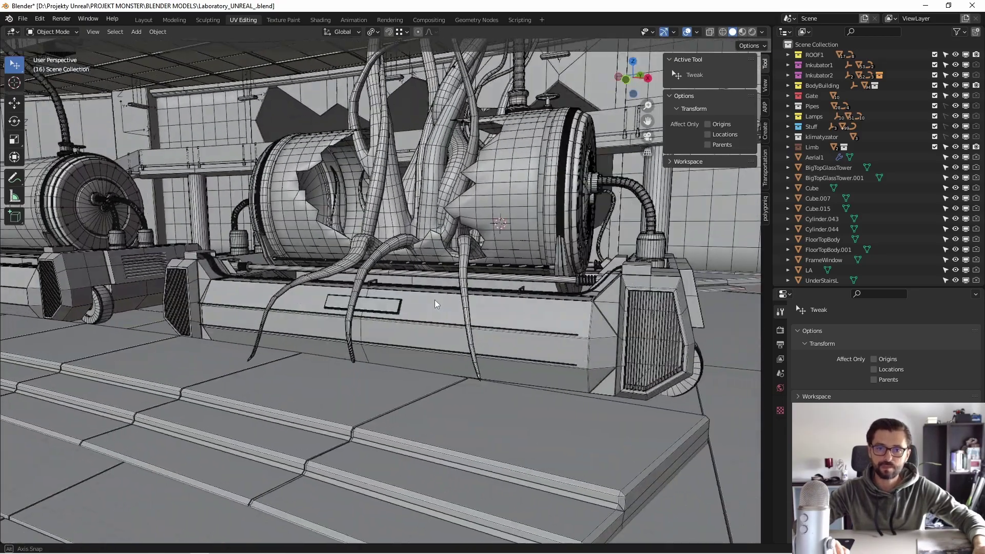
scroll(445, 286, "down", 4)
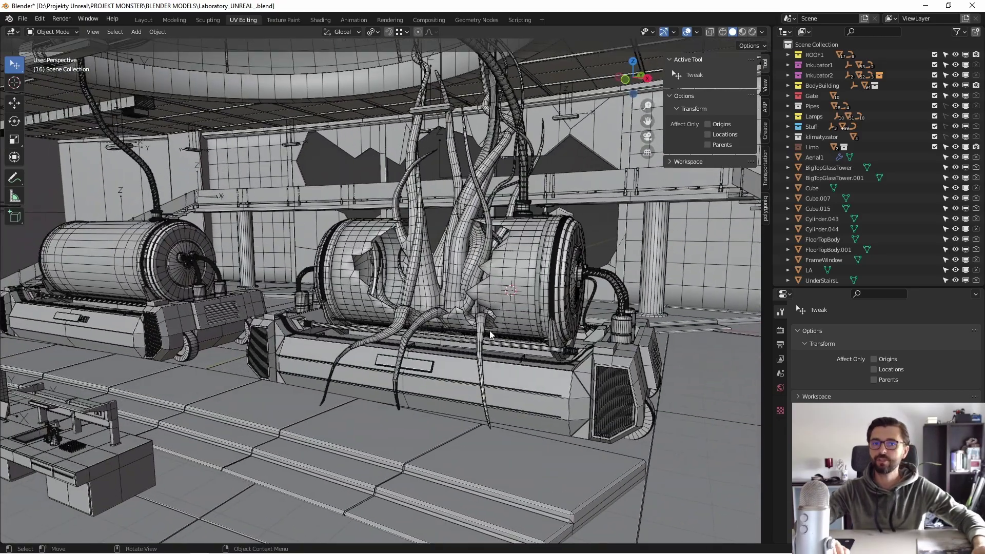
middle_click_drag(490, 330, 438, 377)
scroll(457, 357, "down", 3)
scroll(461, 352, "down", 3)
scroll(360, 349, "down", 2)
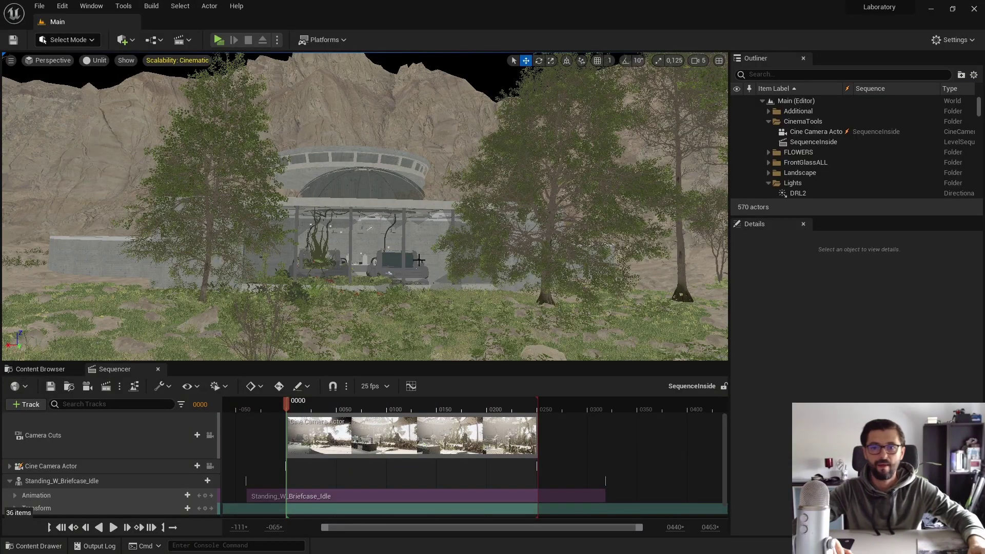
Fly the viewport camera in close to the front of the laboratory among the trees.
left_click_drag(419, 260, 402, 251)
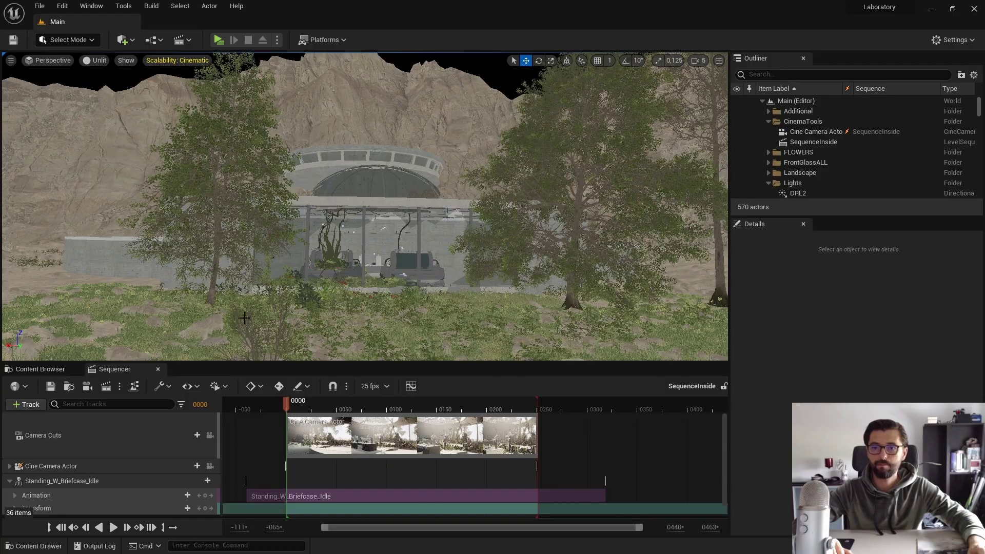
mouse_move(412, 174)
left_mouse_down()
mouse_move(398, 170)
mouse_move(406, 174)
left_mouse_up()
right_click_drag(405, 175, 405, 175)
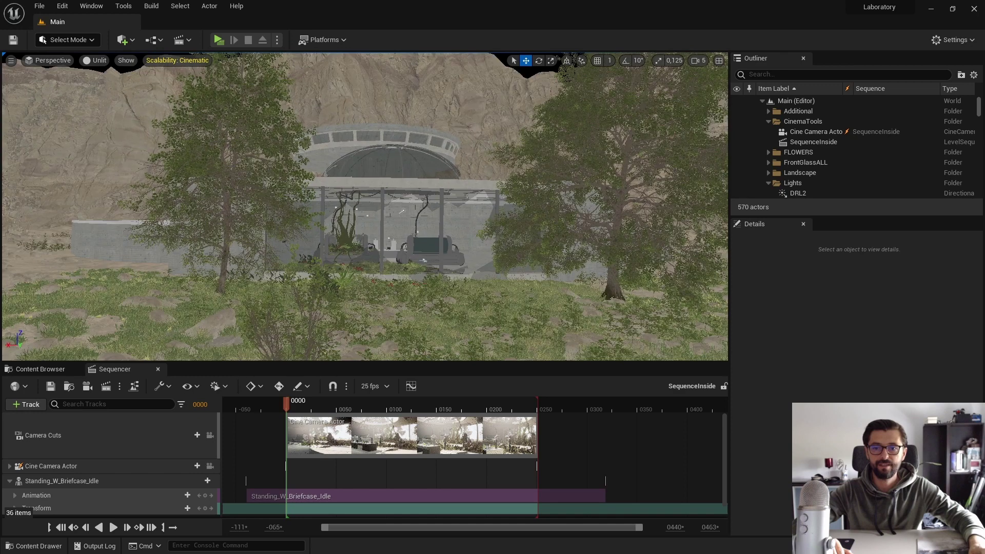
Switch the viewport to Lit view mode and move the camera in toward the laboratory.
left_click(97, 61)
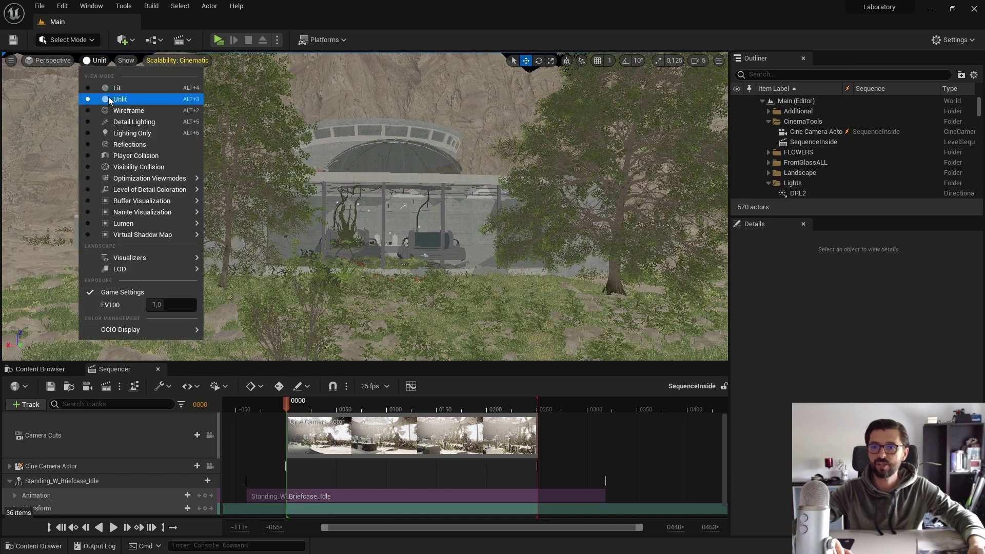
left_click(110, 88)
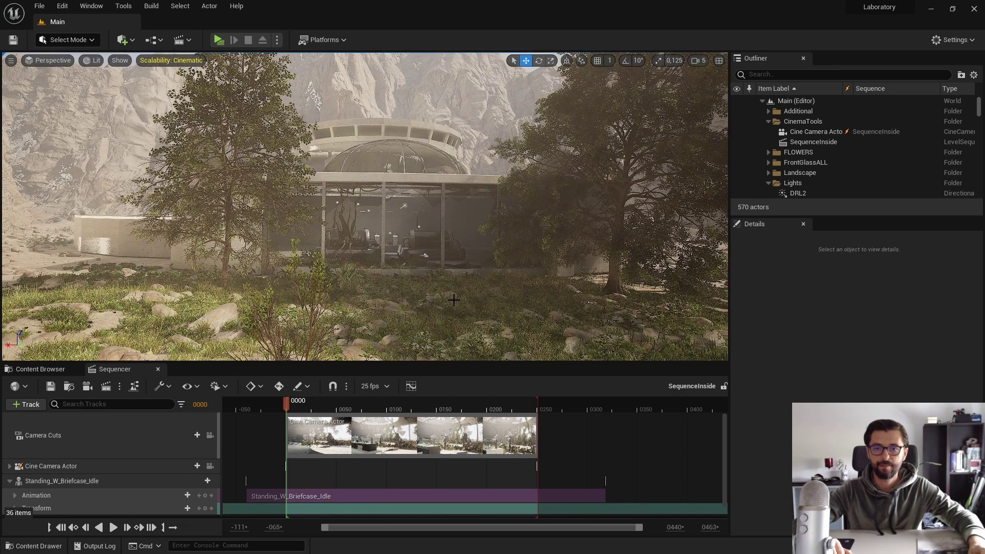
mouse_move(460, 276)
right_mouse_down()
mouse_move(390, 276)
mouse_move(513, 276)
mouse_move(421, 276)
right_mouse_up()
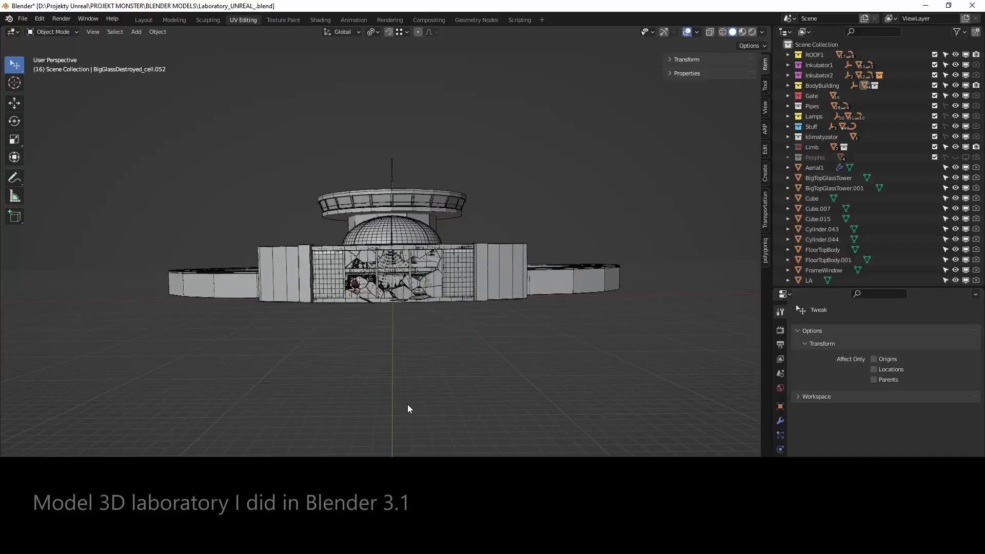
mouse_move(409, 409)
middle_mouse_down("ctrl")
mouse_move(406, 339)
mouse_move(374, 325)
mouse_move(538, 347)
mouse_move(462, 336)
middle_mouse_up("ctrl")
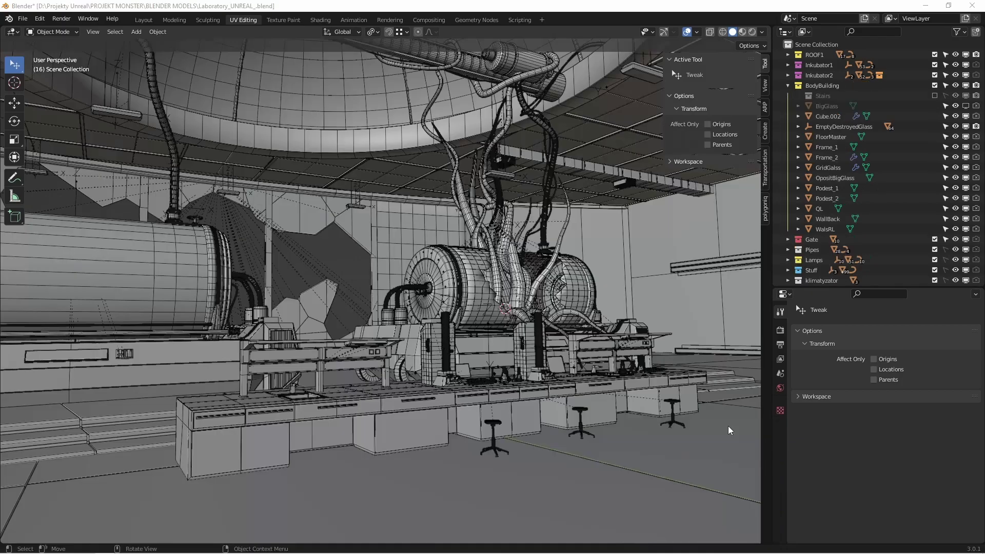
Orbit the Blender viewport around the laboratory interior.
mouse_move(728, 426)
middle_mouse_down()
mouse_move(619, 427)
mouse_move(676, 398)
mouse_move(421, 405)
middle_mouse_up()
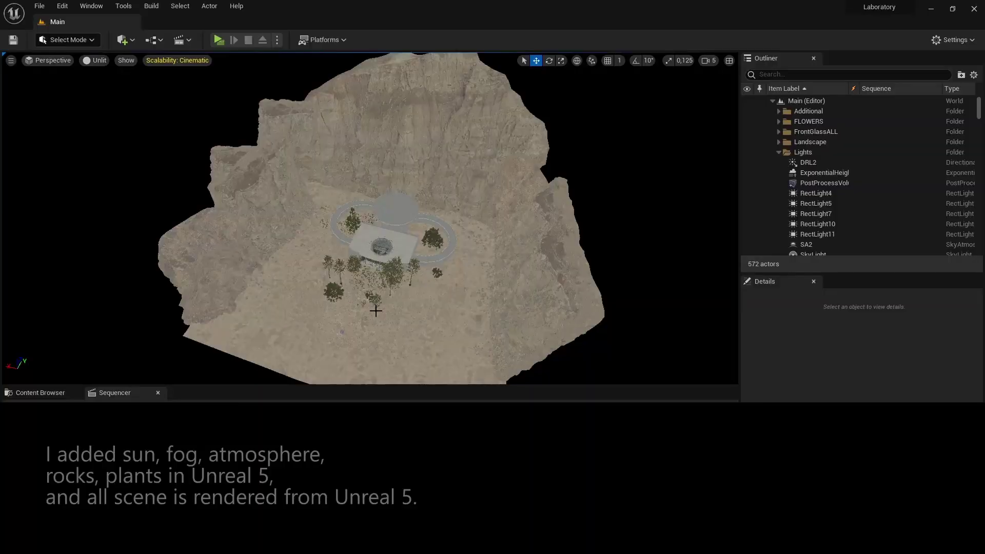
Fly the camera forward over the top-down view of the canyon terrain.
left_click_drag(363, 255, 363, 239)
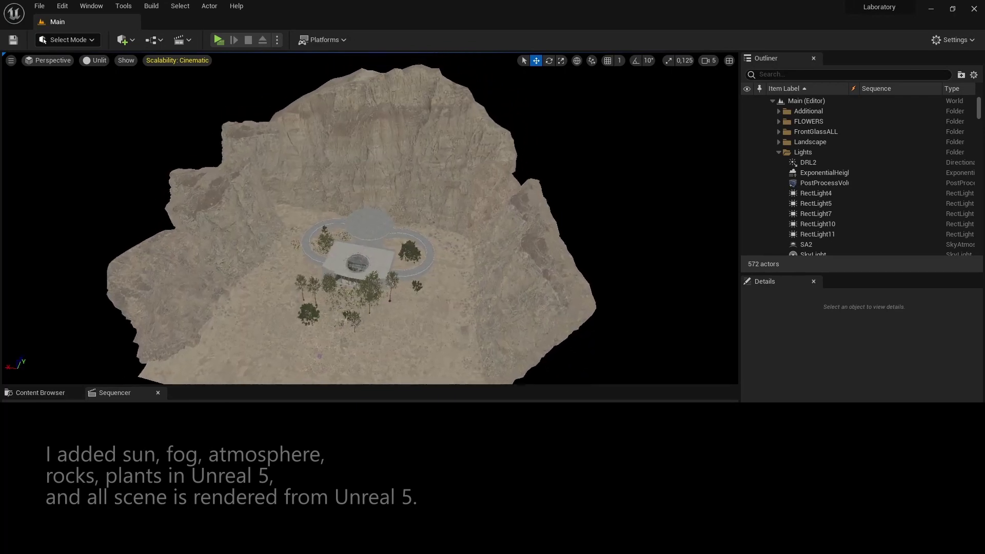